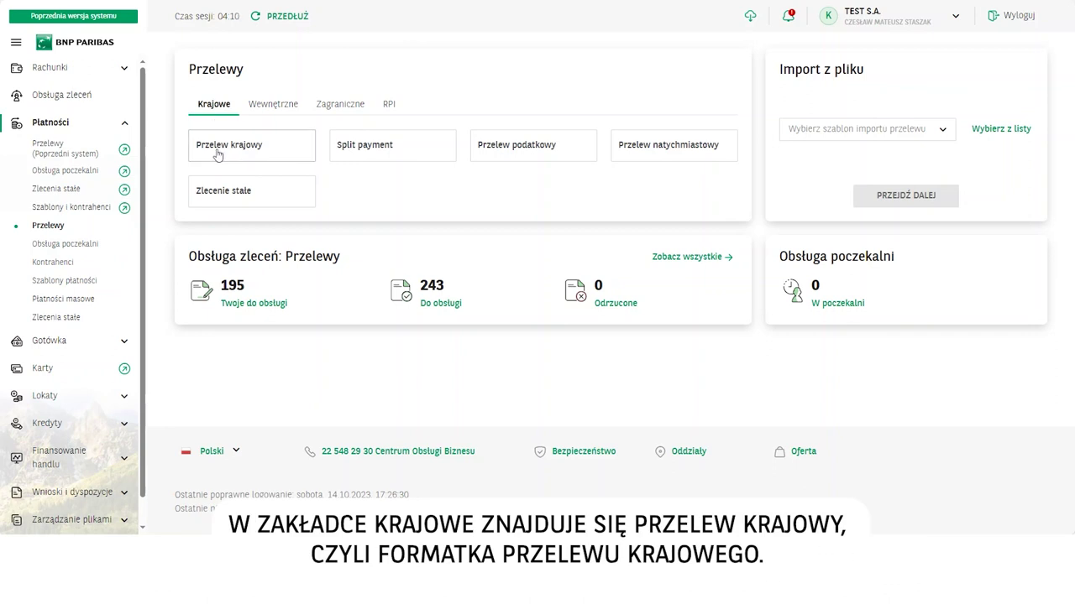
Open a new domestic transfer form and choose the first listed current account (RACHUNEK BIEŻĄCY) as the account to debit.
{"action": "left_click", "coordinate": [218, 154]}
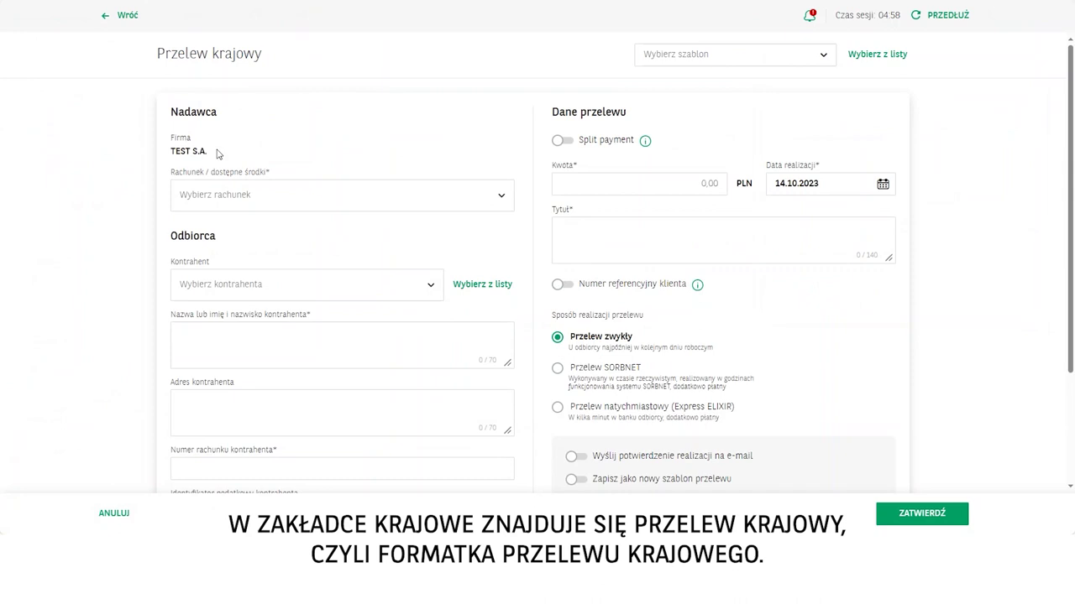
{"action": "scroll", "coordinate": [216, 161], "scroll_direction": "down", "scroll_amount": 2}
{"action": "scroll", "coordinate": [217, 166], "scroll_direction": "up", "scroll_amount": 1}
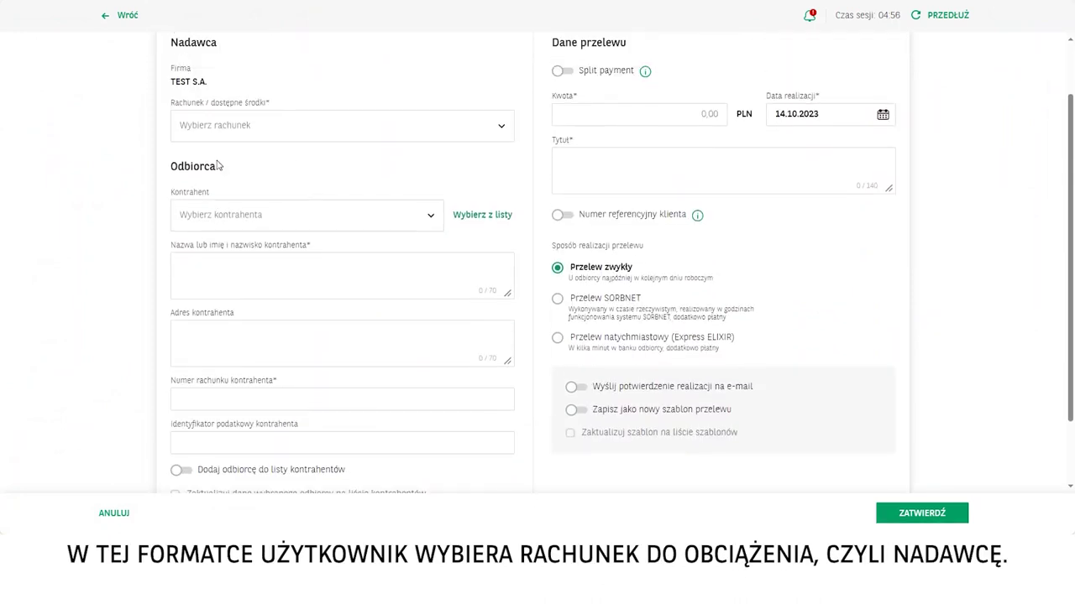
{"action": "left_click", "coordinate": [308, 127]}
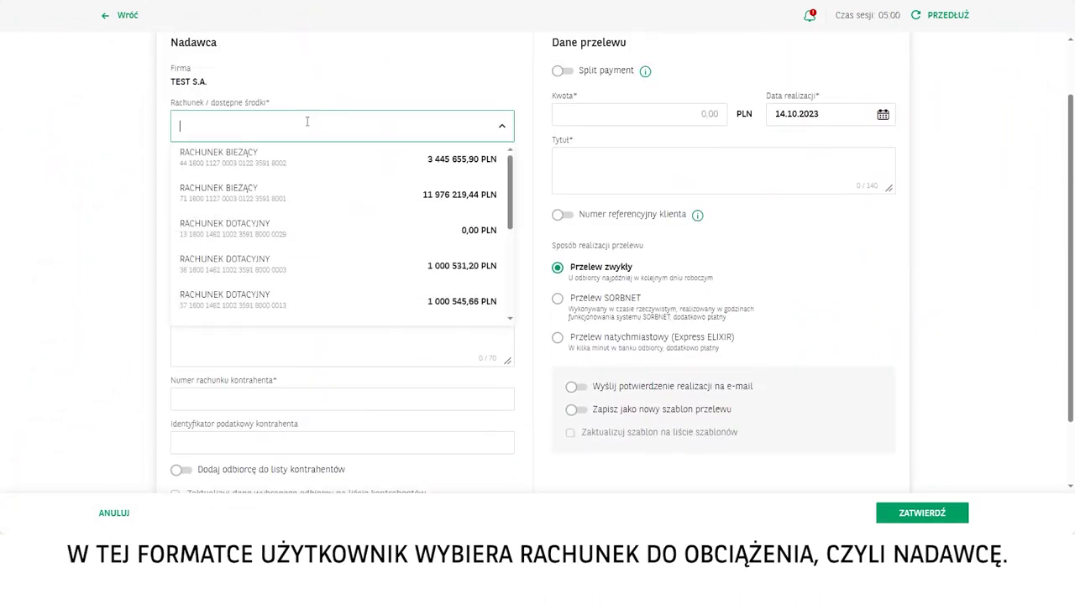
{"action": "left_click", "coordinate": [277, 167]}
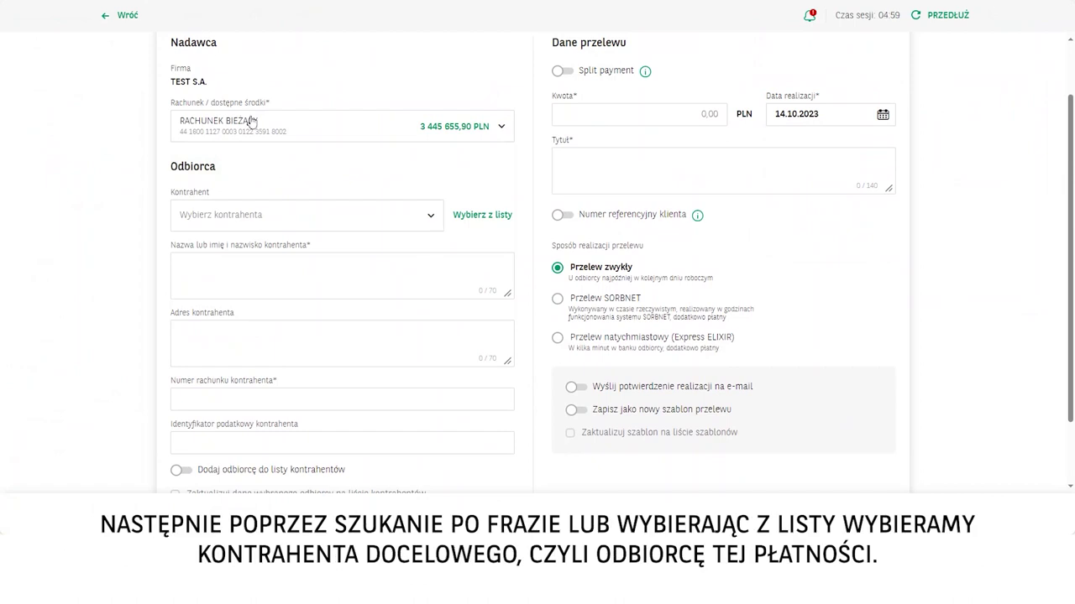
Search the counterparties for "test" and choose ! Testowa firma 1 as the transfer recipient.
{"action": "left_click", "coordinate": [276, 215]}
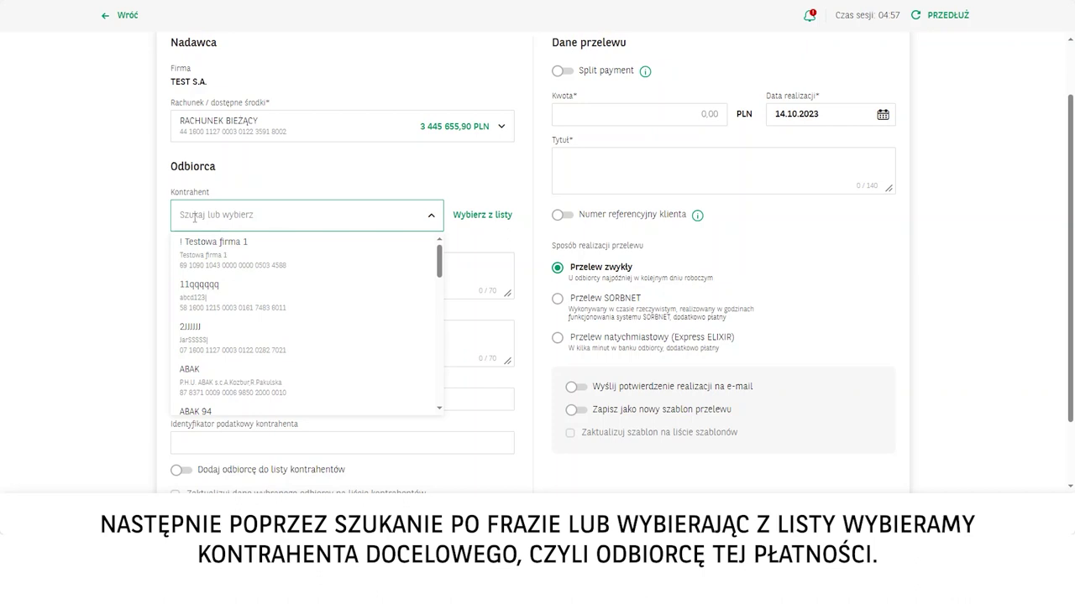
{"action": "type", "text": "test"}
{"action": "left_click", "coordinate": [228, 256]}
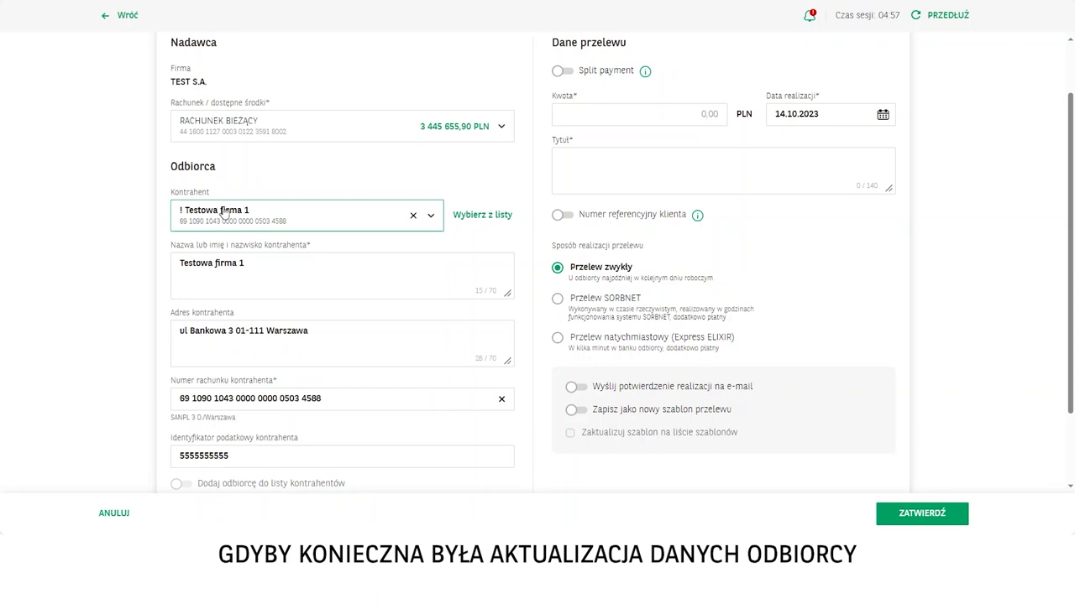
{"action": "scroll", "coordinate": [246, 292], "scroll_direction": "down", "scroll_amount": 2}
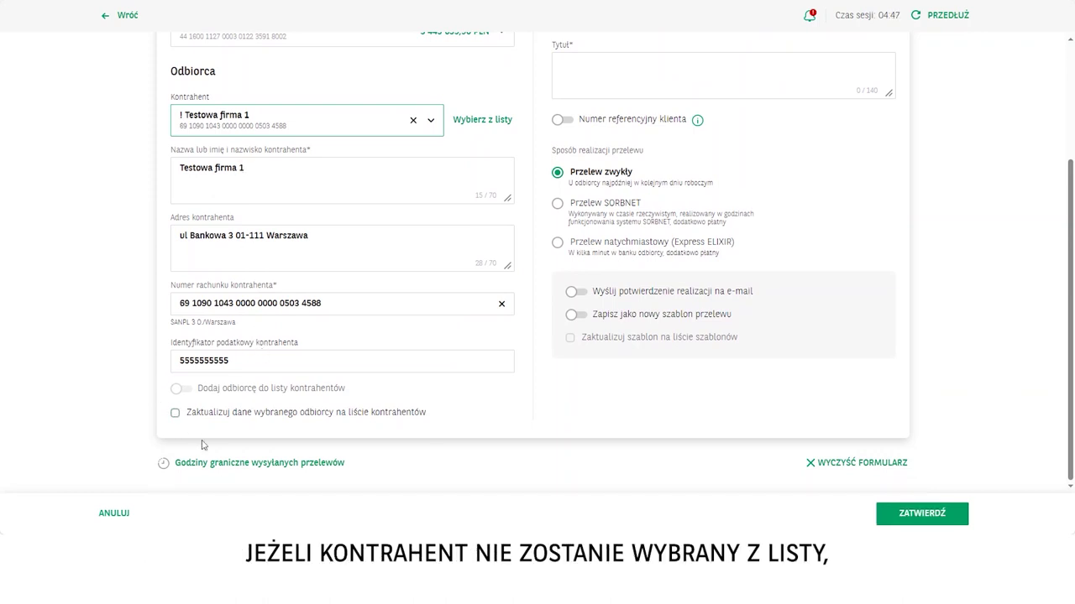
{"action": "left_click", "coordinate": [175, 413]}
{"action": "left_click", "coordinate": [175, 413]}
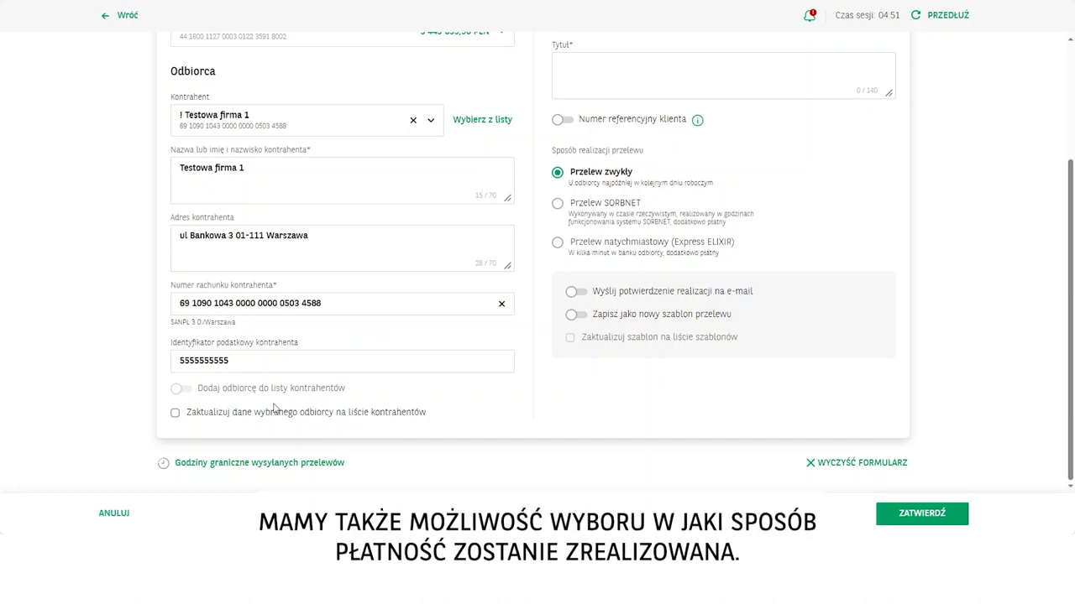
{"action": "scroll", "coordinate": [338, 382], "scroll_direction": "up", "scroll_amount": 3}
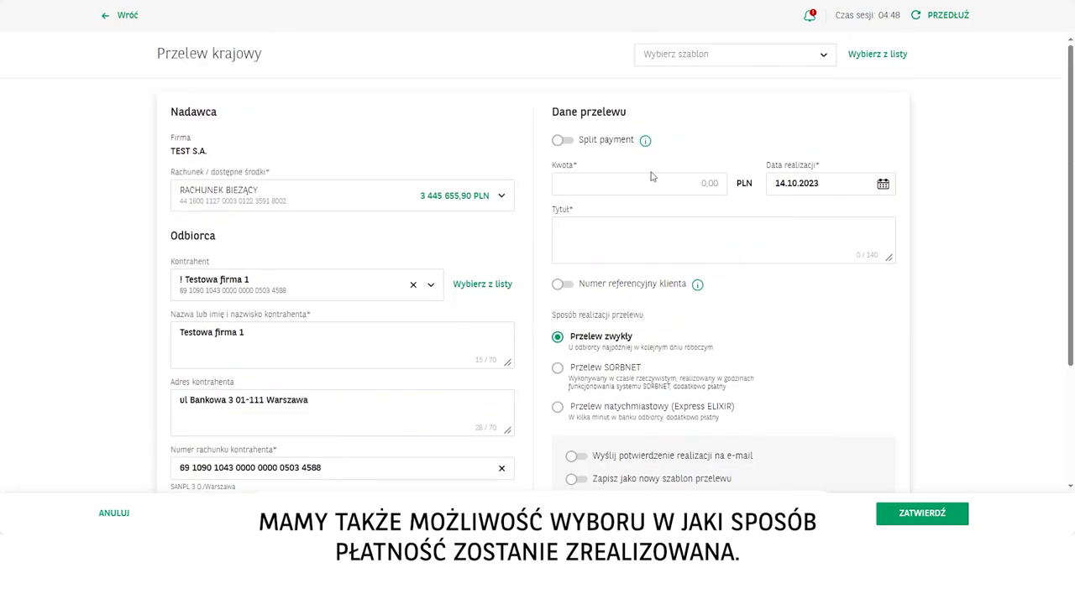
{"action": "left_click", "coordinate": [563, 141]}
{"action": "left_click", "coordinate": [563, 141]}
Set the transfer amount to 55 546,00 PLN and the execution date to 22.10.2023.
{"action": "left_click", "coordinate": [718, 183]}
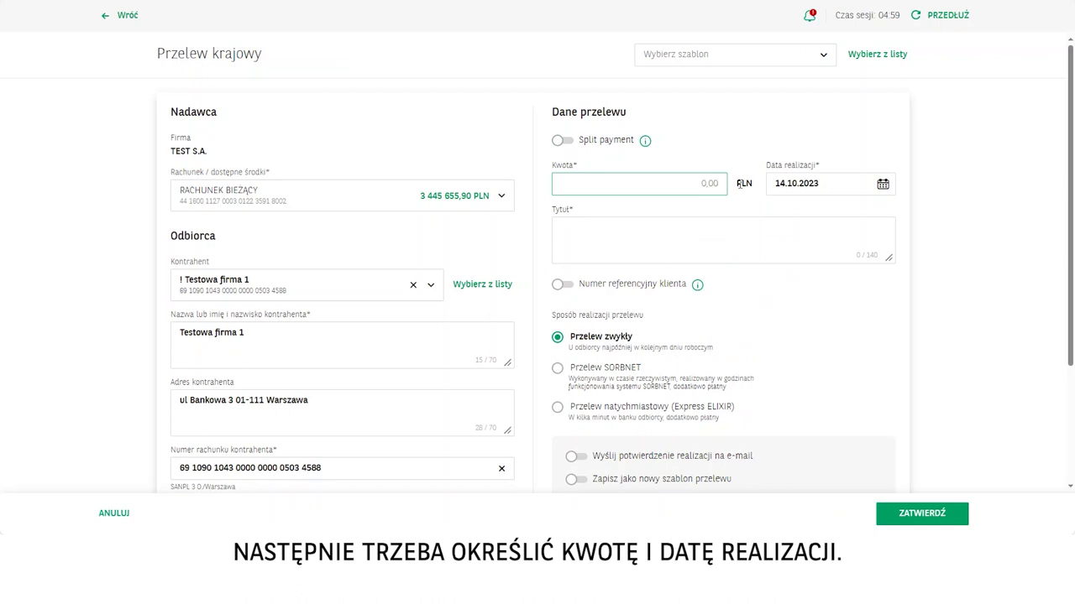
{"action": "type", "text": "55546"}
{"action": "left_click", "coordinate": [882, 184]}
{"action": "left_click", "coordinate": [609, 302]}
{"action": "left_click", "coordinate": [582, 399]}
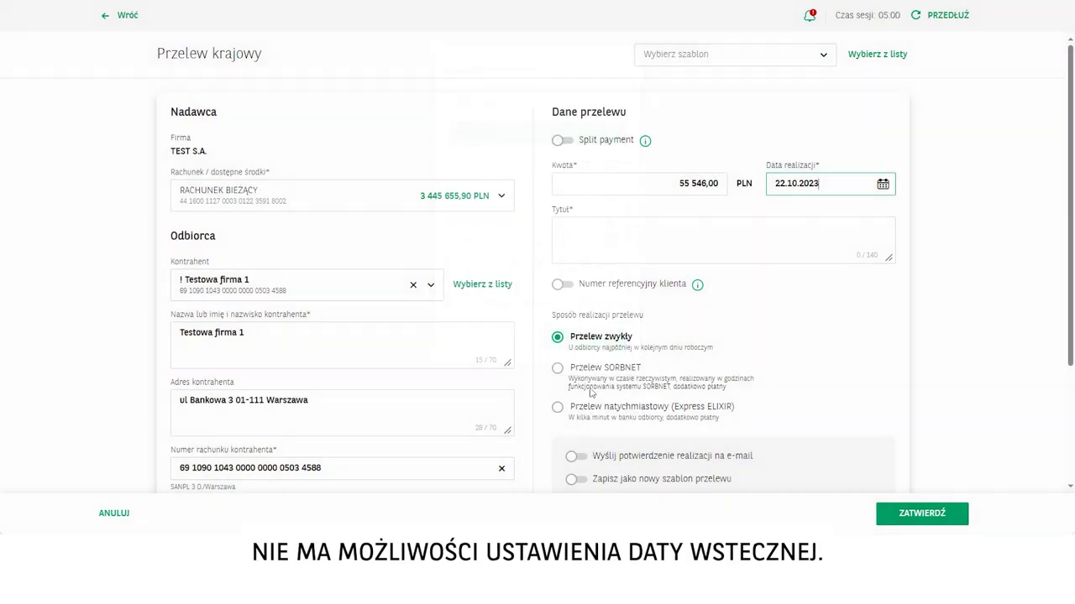
{"action": "left_click", "coordinate": [822, 185]}
{"action": "key", "text": "BackSpace"}
{"action": "type", "text": "4"}
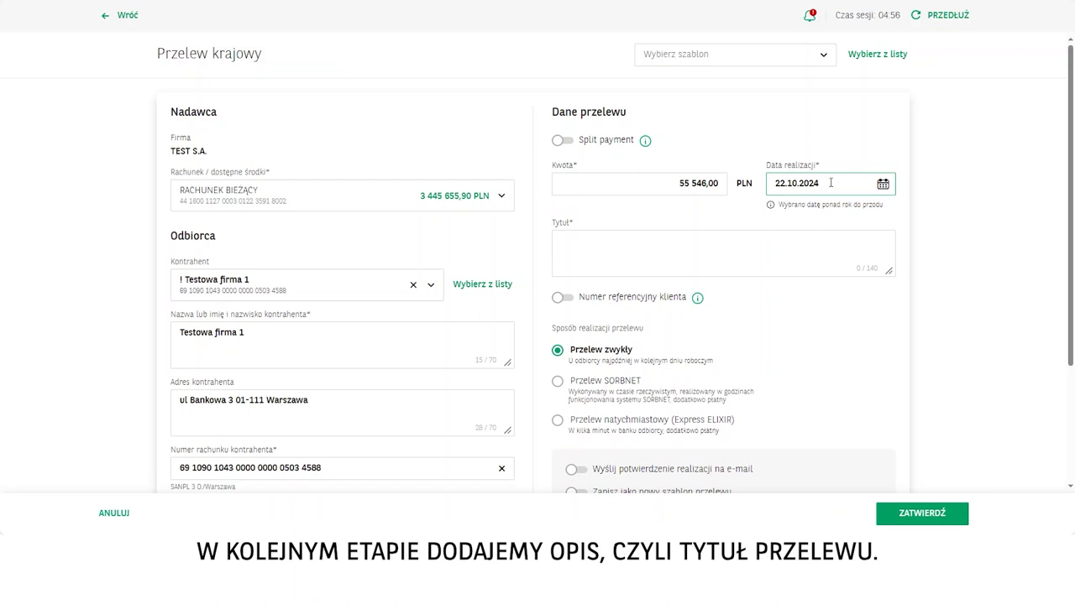
{"action": "key", "text": "BackSpace"}
{"action": "type", "text": "3"}
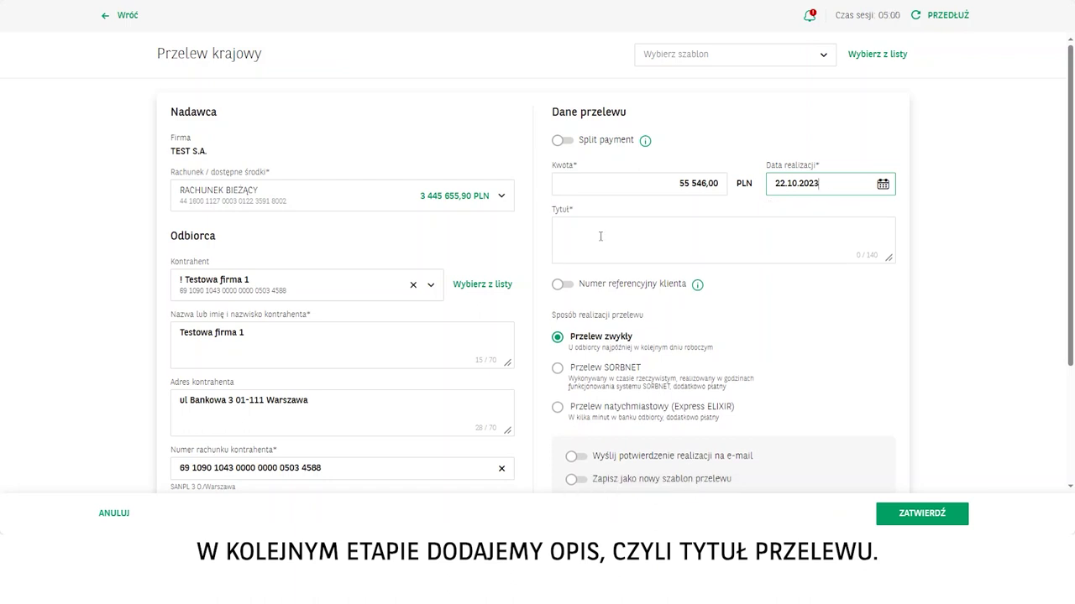
Enter "opis transakcji" as the transfer title, and enable and fill in the client reference number.
{"action": "left_click", "coordinate": [600, 236]}
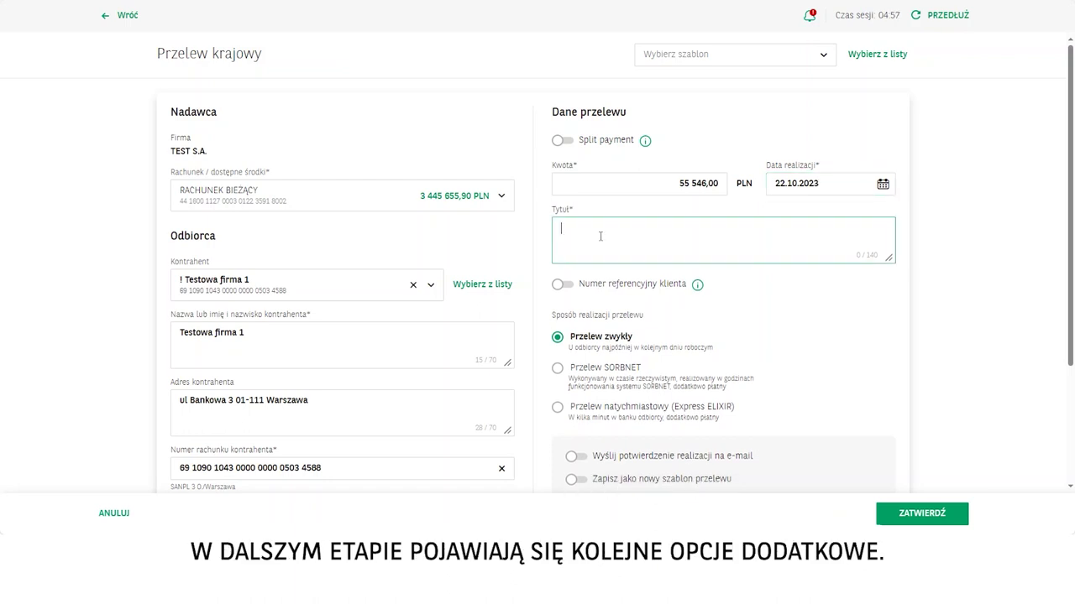
{"action": "type", "text": "opis transakcji"}
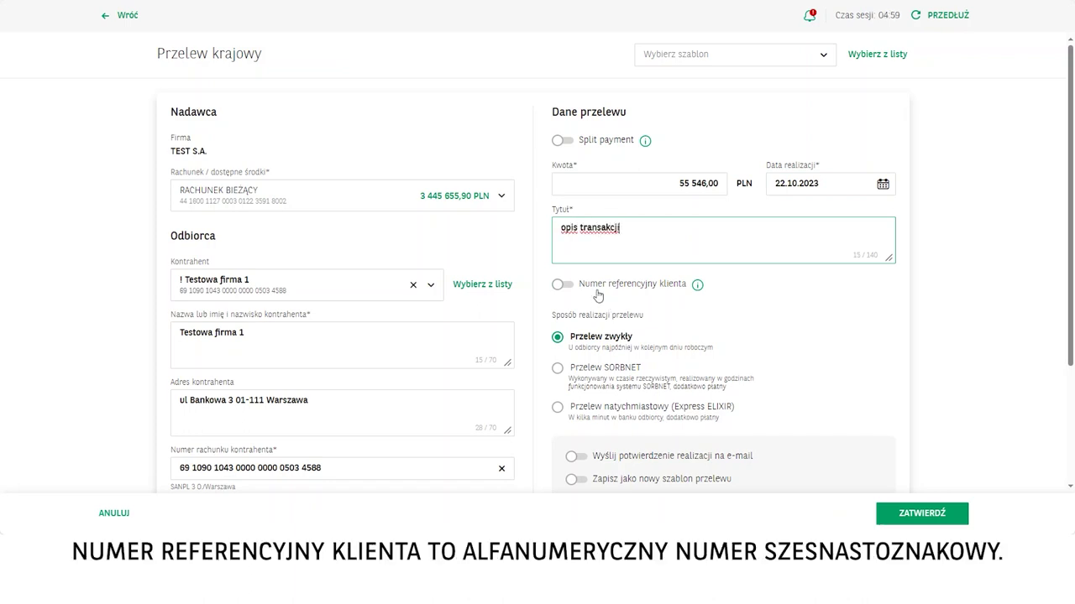
{"action": "scroll", "coordinate": [579, 290], "scroll_direction": "down", "scroll_amount": 1}
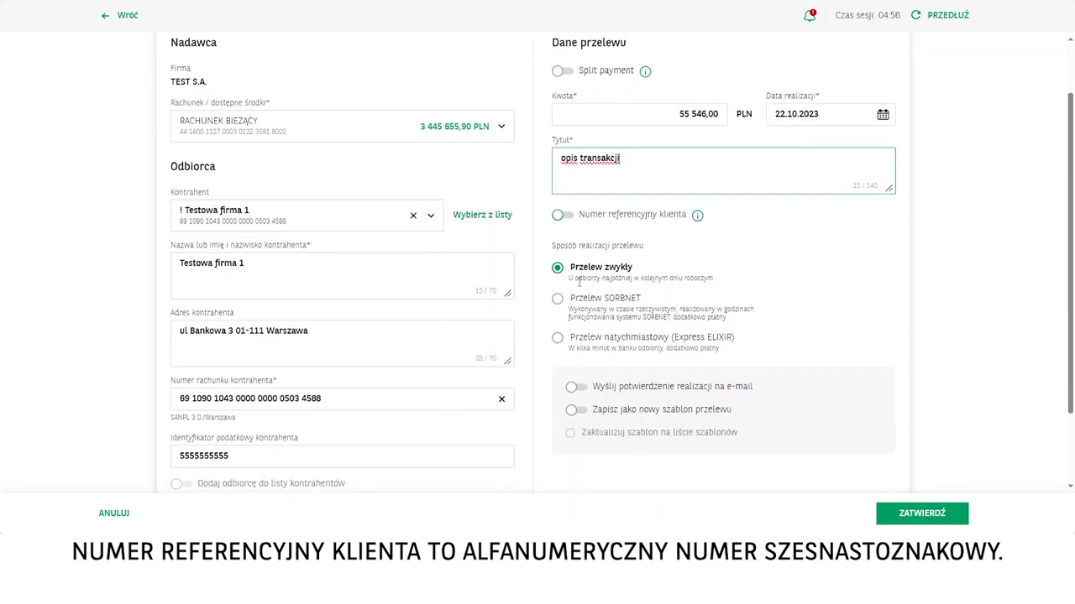
{"action": "left_click", "coordinate": [570, 215]}
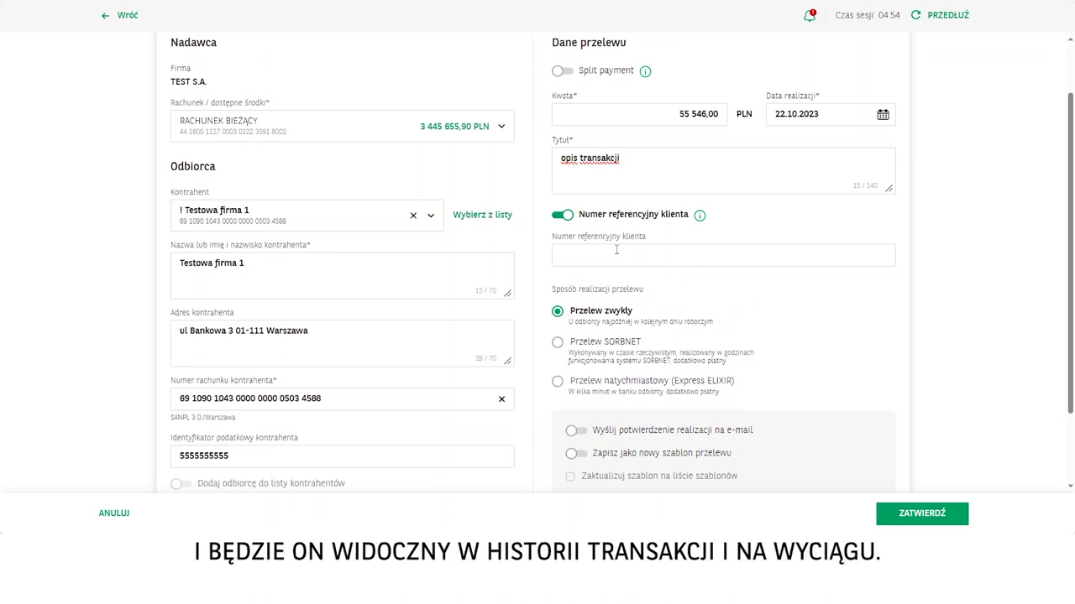
{"action": "left_click", "coordinate": [616, 249]}
{"action": "type", "text": "aaaa"}
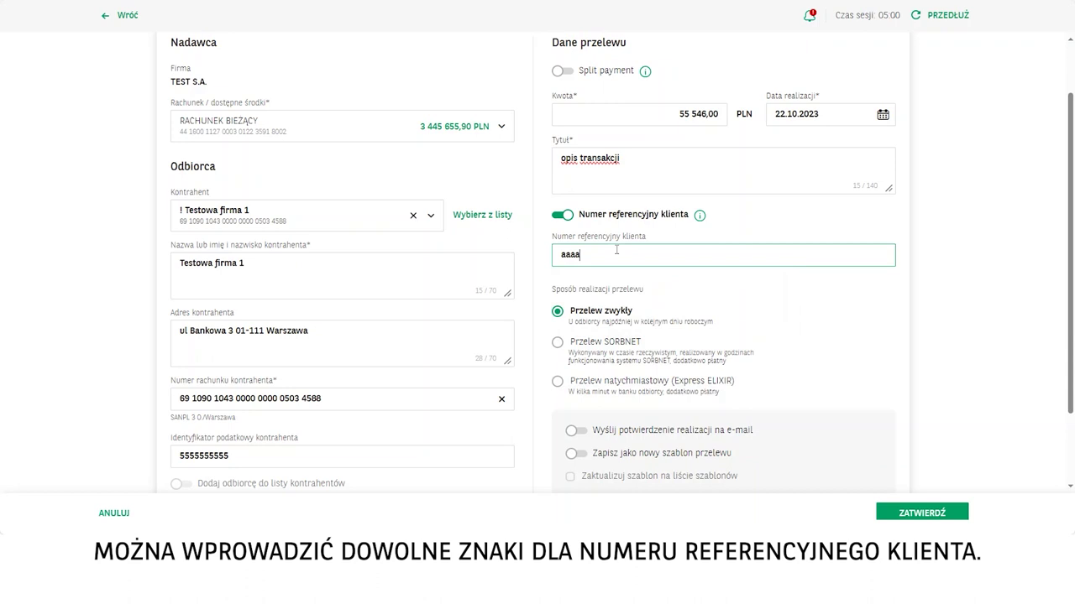
{"action": "type", "text": "555"}
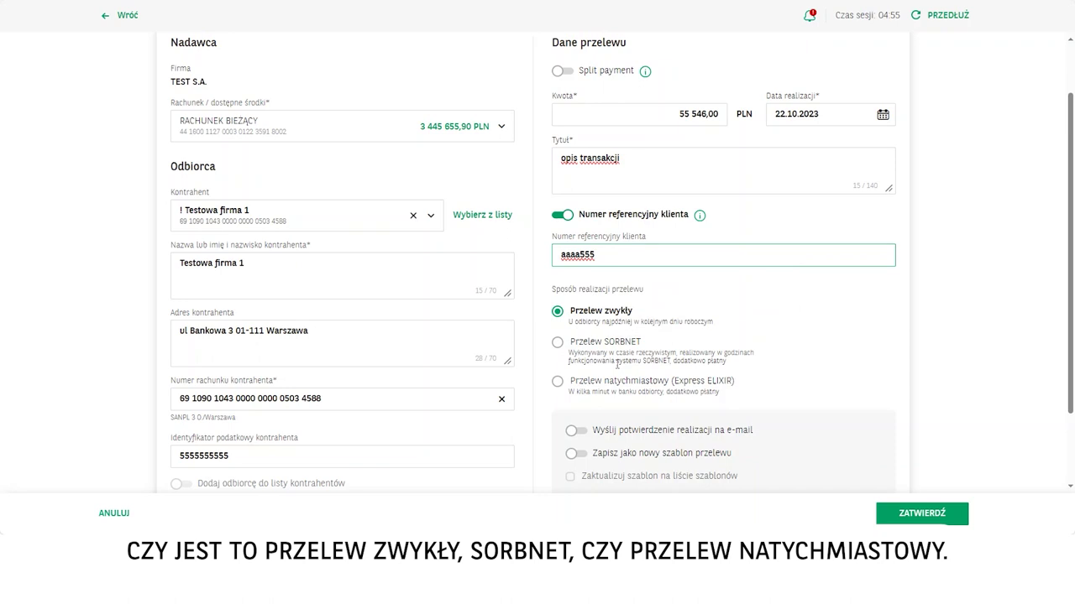
Enable the e-mail confirmation of the transfer's execution and fill in the e-mail address that receives it.
{"action": "scroll", "coordinate": [617, 364], "scroll_direction": "down", "scroll_amount": 2}
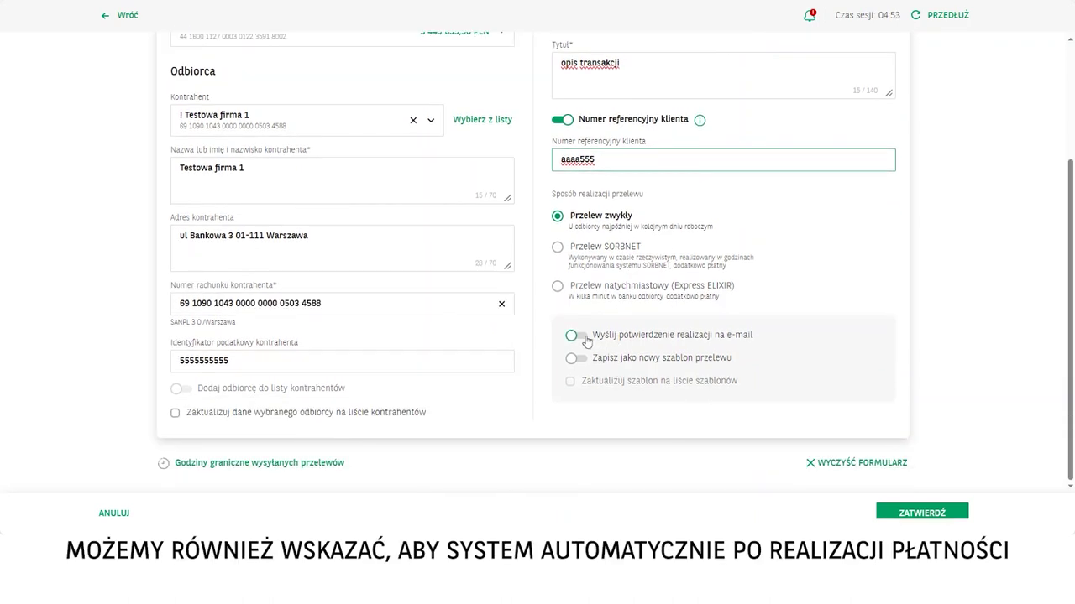
{"action": "left_click", "coordinate": [586, 337]}
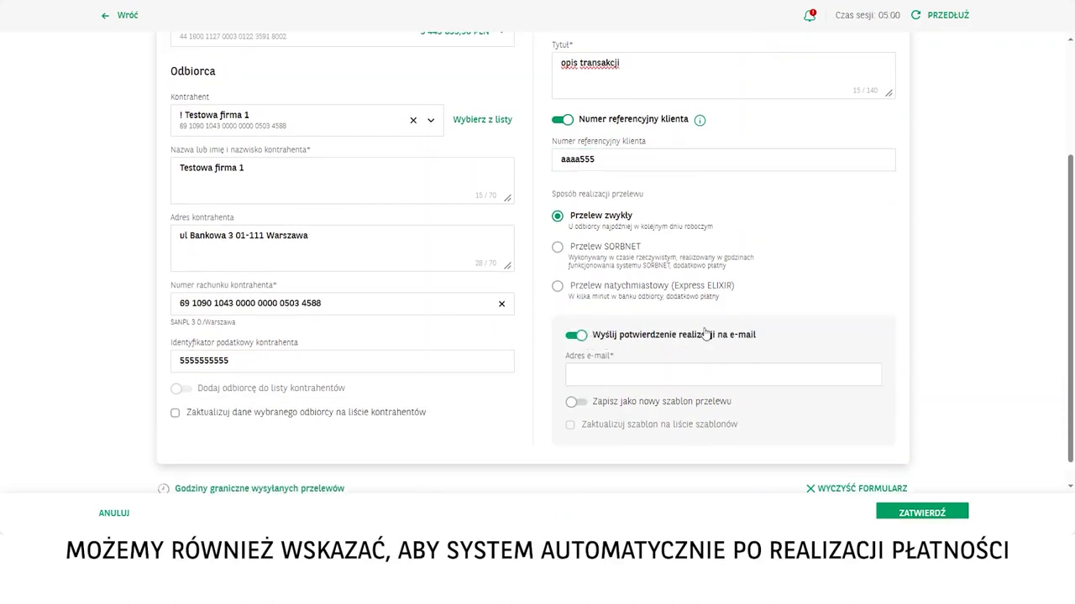
{"action": "left_click", "coordinate": [623, 375]}
{"action": "type", "text": "test@test.pl"}
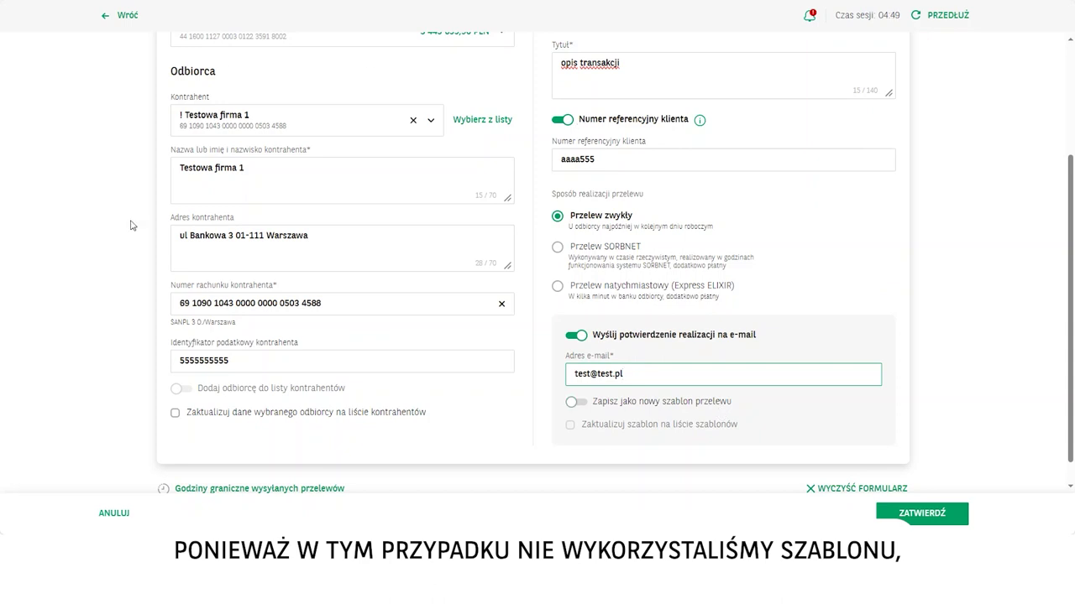
Have the transfer saved as a new template named "A! test2".
{"action": "left_click", "coordinate": [576, 402]}
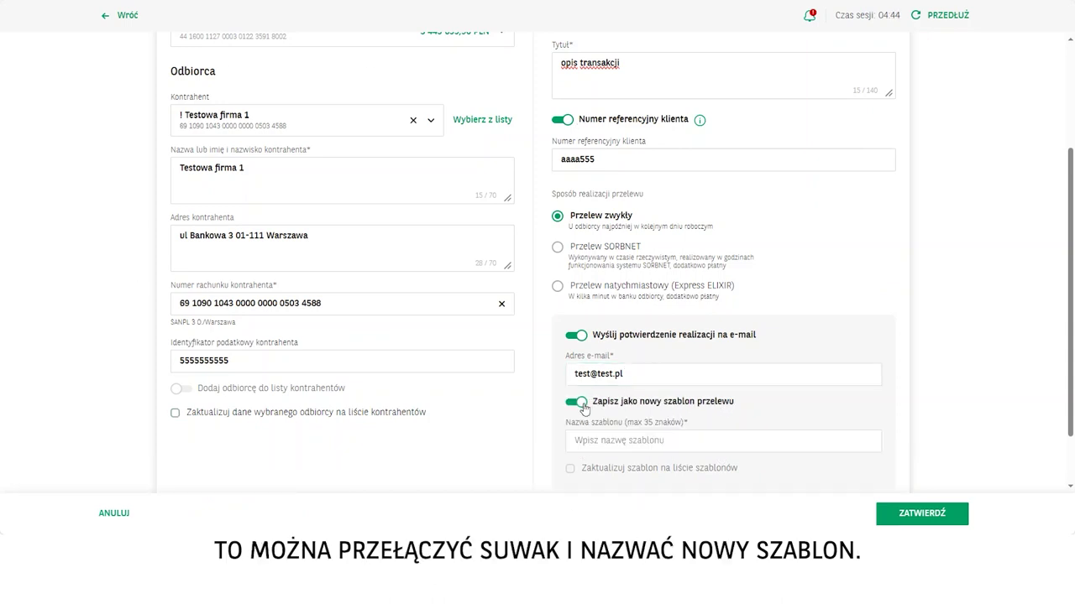
{"action": "left_click", "coordinate": [602, 439]}
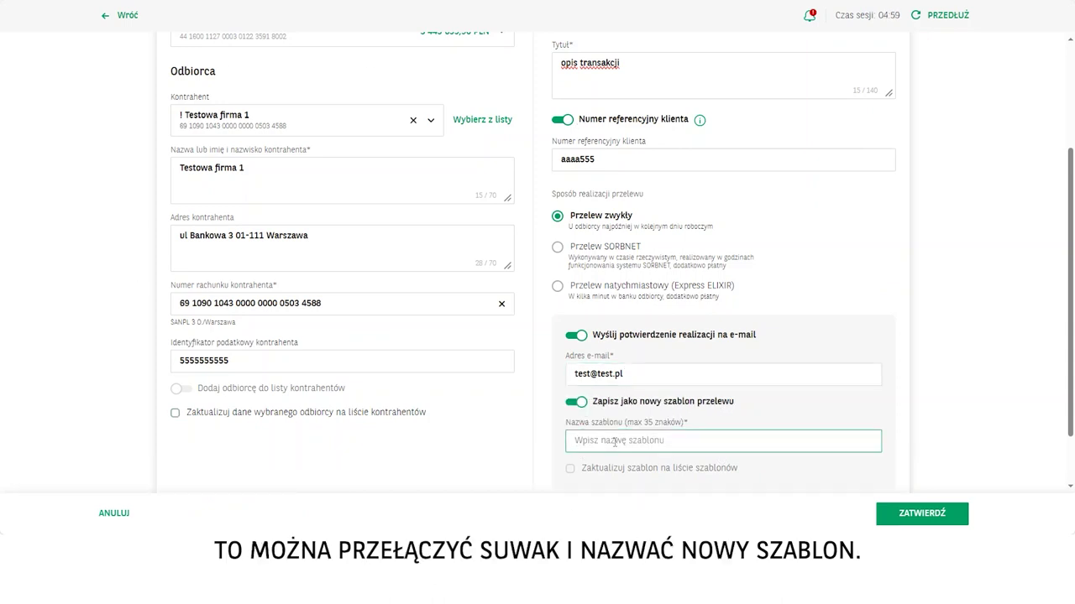
{"action": "type", "text": "A! test2"}
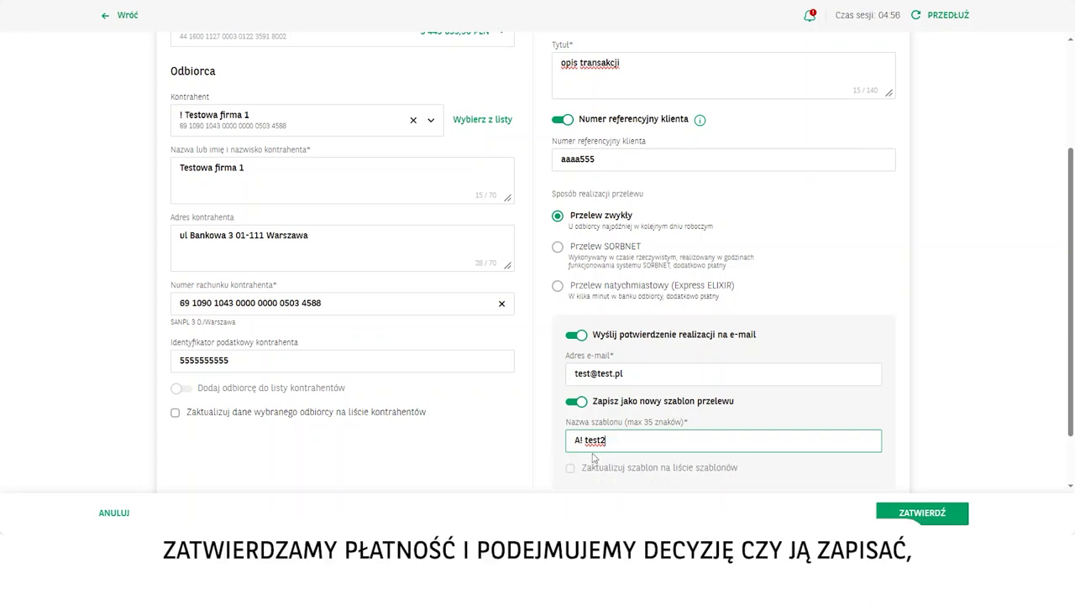
Approve the transfer, sign and send it with the SMS code, and dismiss the success notification.
{"action": "left_click", "coordinate": [915, 513]}
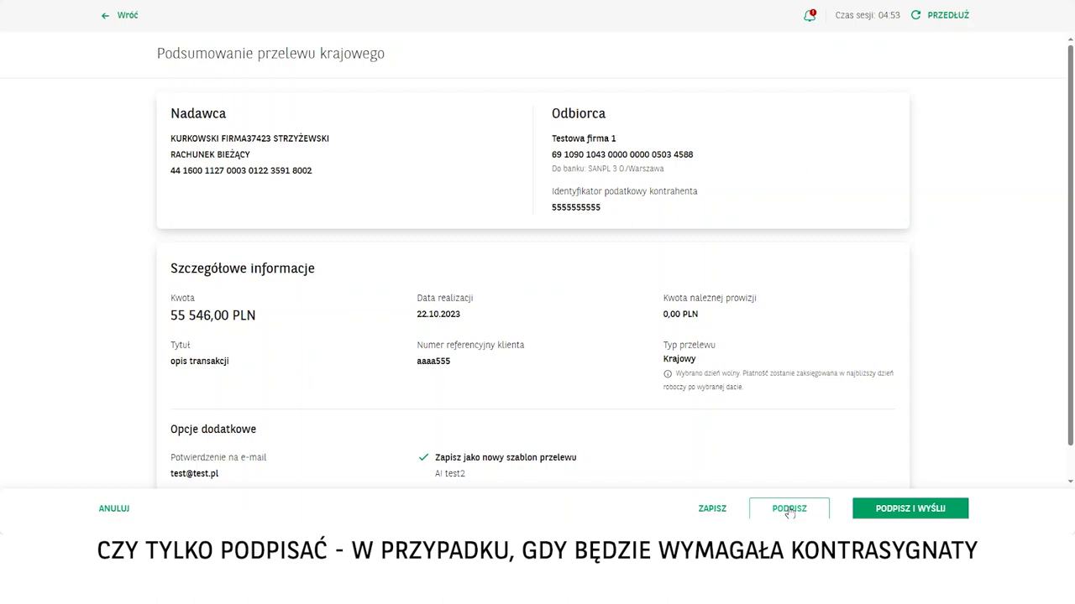
{"action": "left_click", "coordinate": [903, 510]}
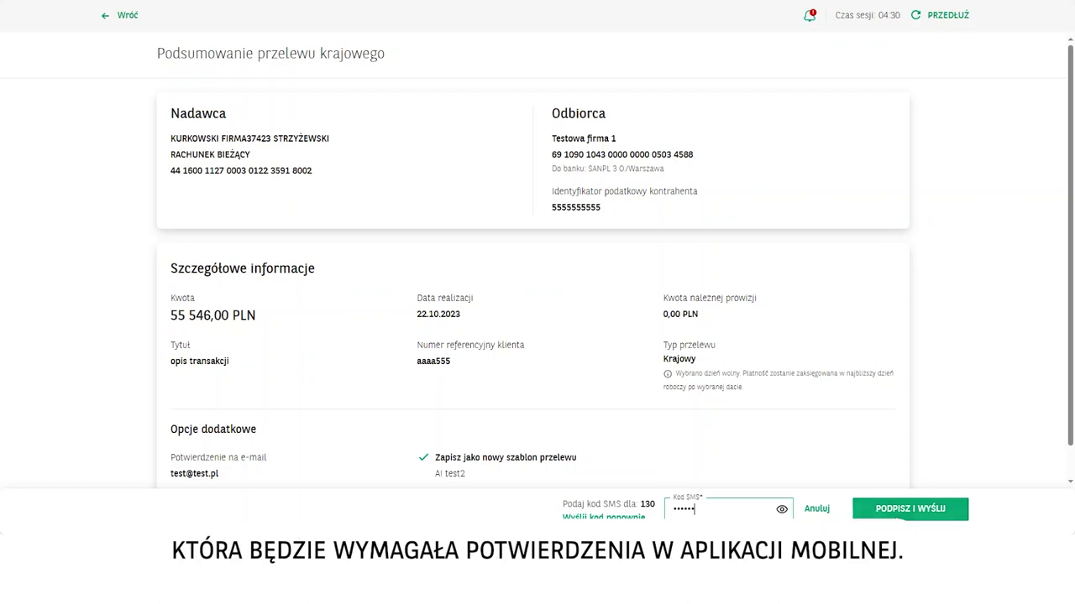
{"action": "left_click", "coordinate": [905, 513]}
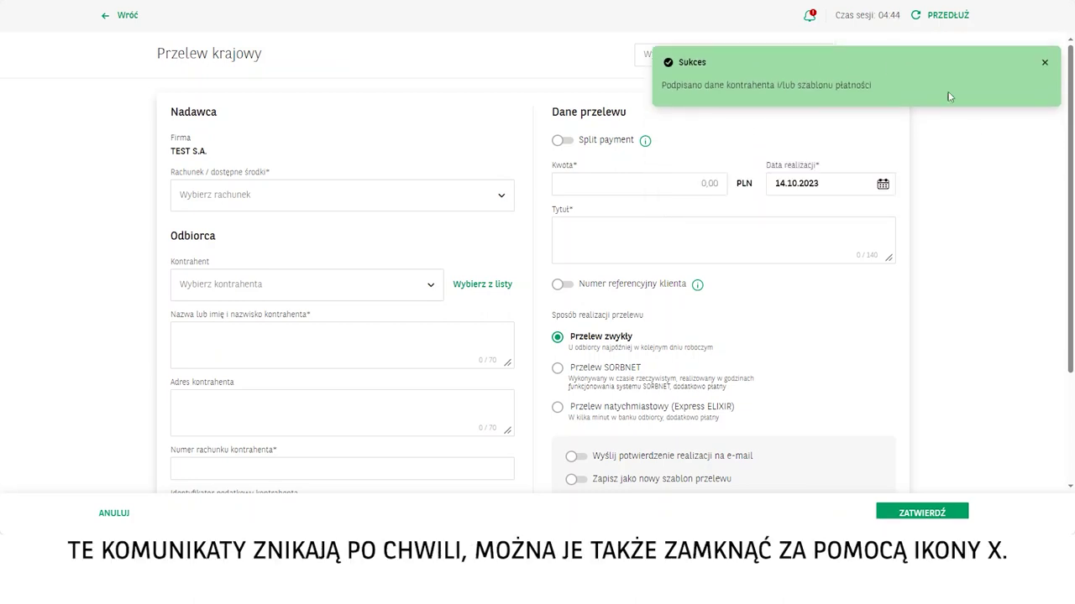
{"action": "left_click", "coordinate": [1045, 64]}
Check the list of transfer templates and choose the first current account as the account to debit on the blank form.
{"action": "left_click", "coordinate": [739, 59]}
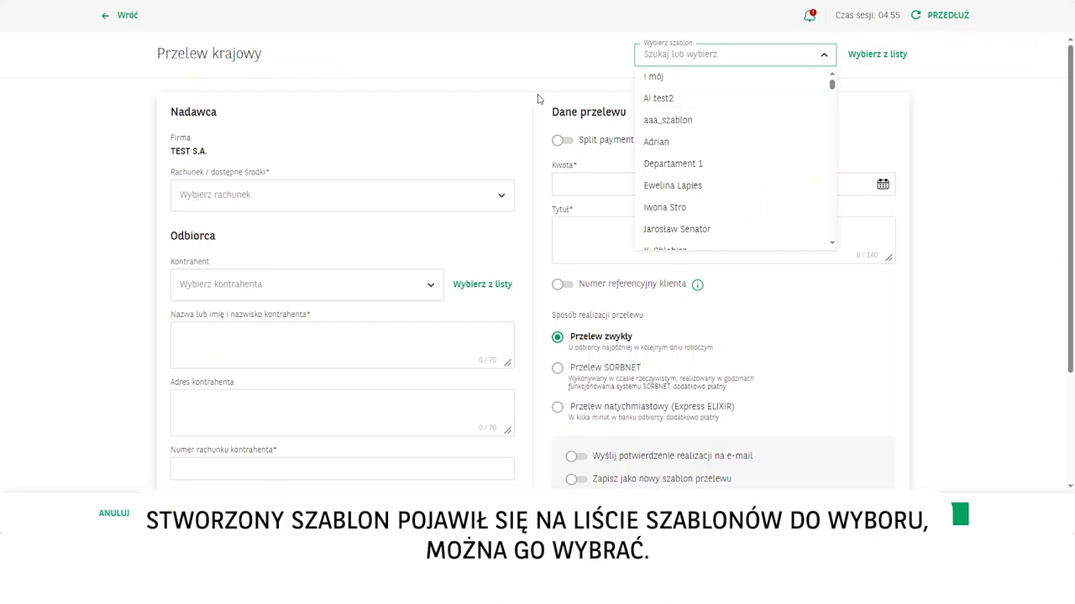
{"action": "left_click", "coordinate": [309, 199]}
{"action": "left_click", "coordinate": [282, 243]}
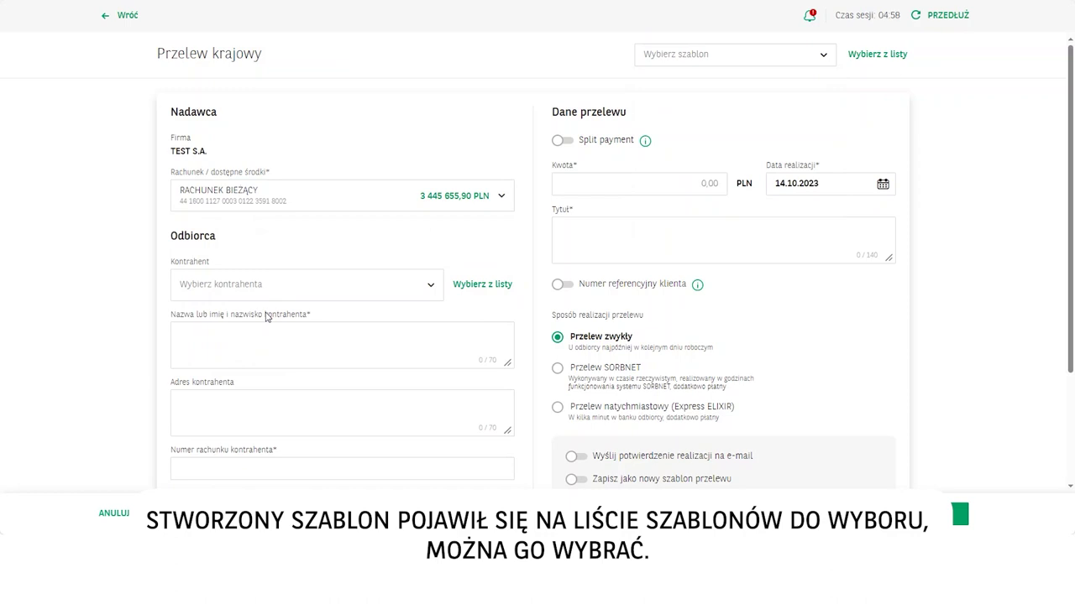
Paste the counterparty's account number and complete its last two digits.
{"action": "left_click", "coordinate": [229, 469]}
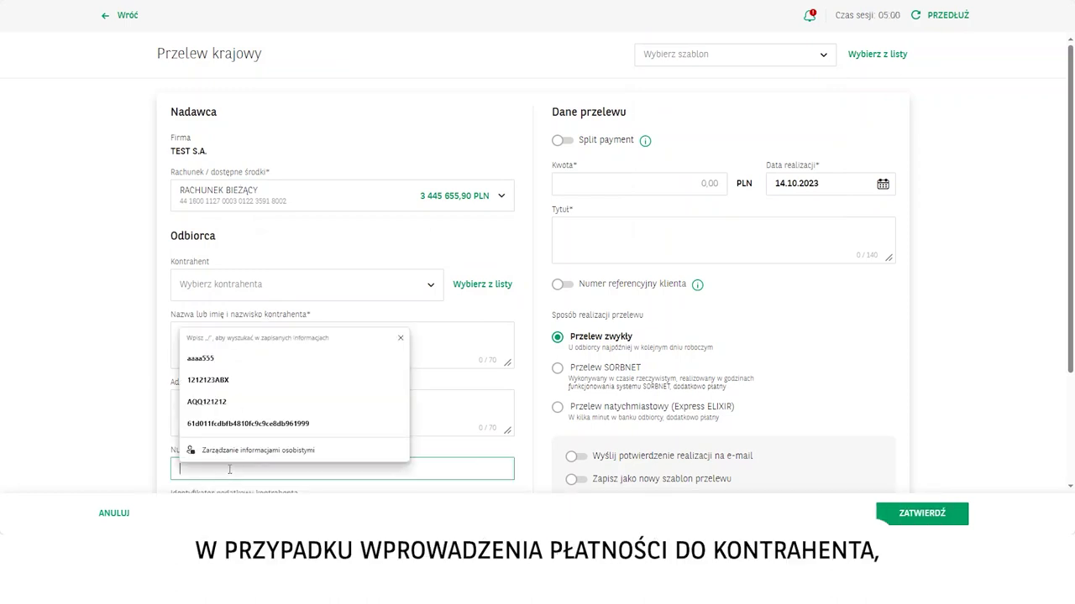
{"action": "key", "text": "ctrl+v"}
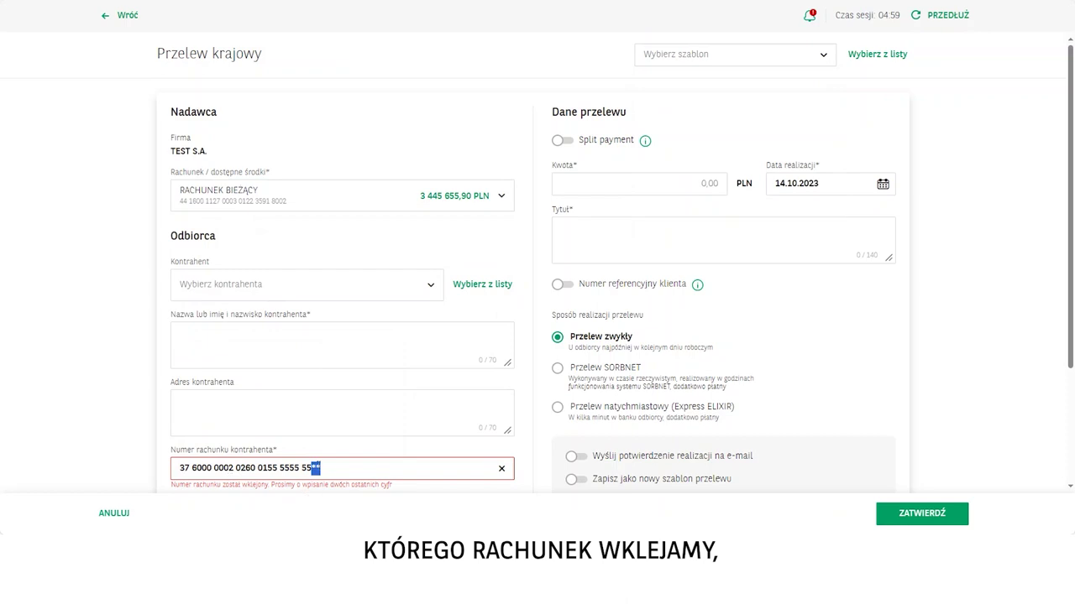
{"action": "type", "text": "55"}
Enter ZUS as the counterparty's name.
{"action": "scroll", "coordinate": [332, 467], "scroll_direction": "down", "scroll_amount": 1}
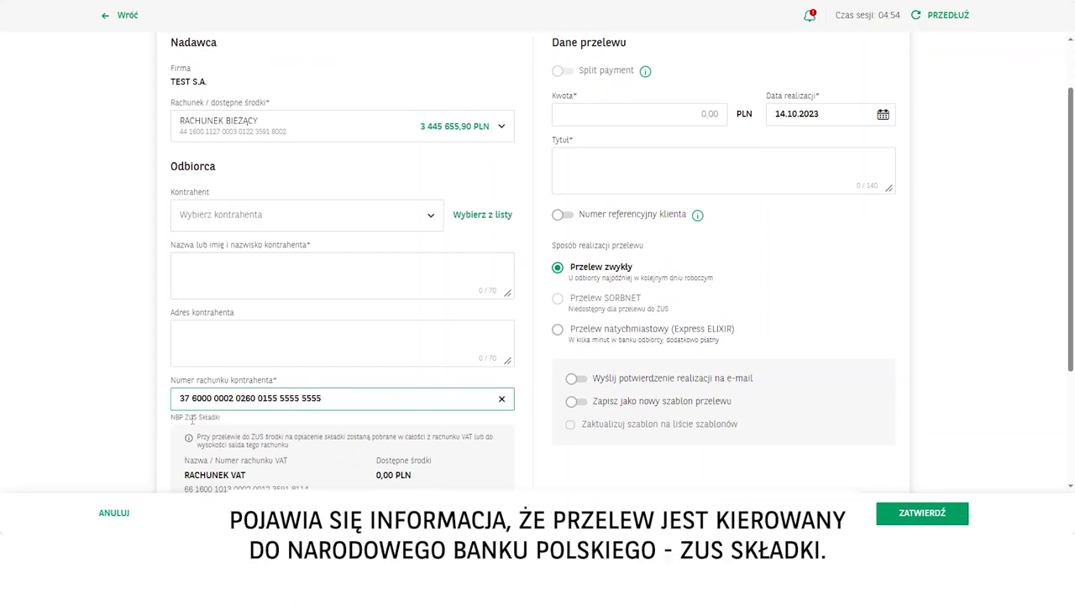
{"action": "left_click", "coordinate": [199, 263]}
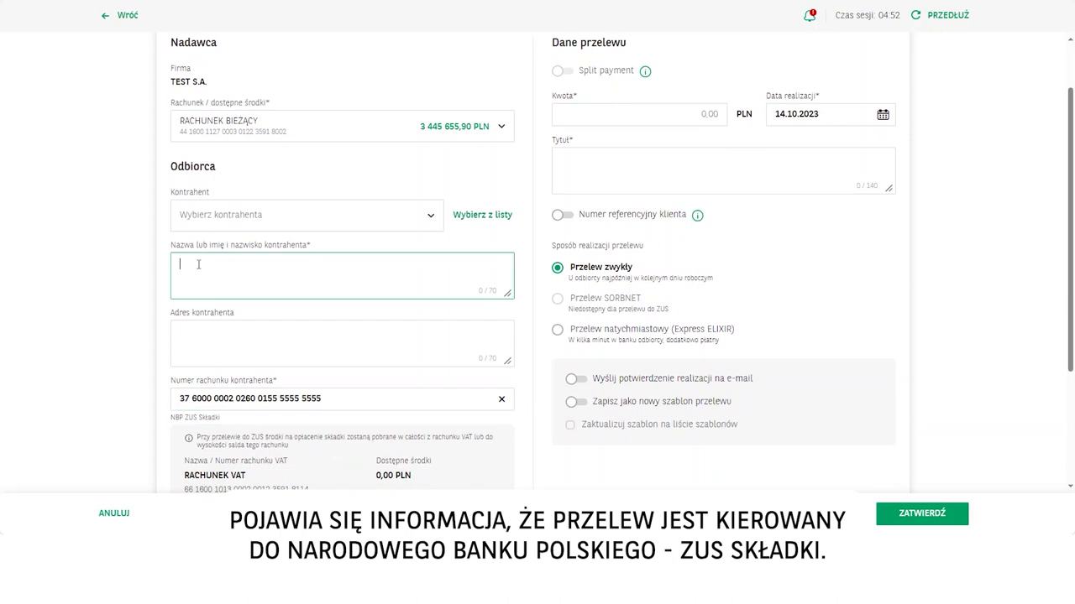
{"action": "type", "text": "ZUS"}
{"action": "key", "text": "Tab"}
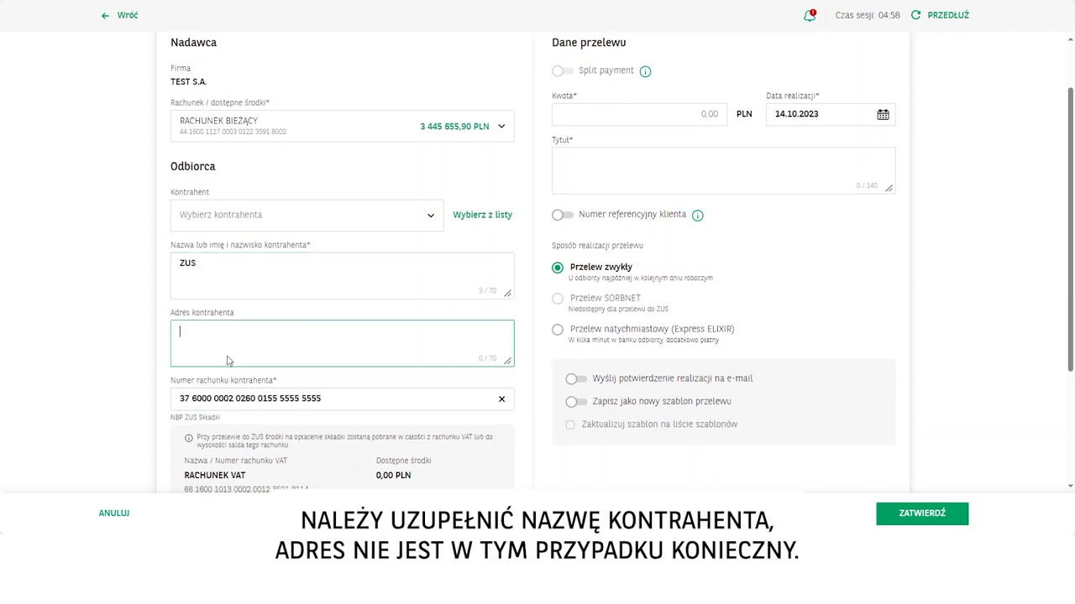
Set the amount of the ZUS transfer to 52 222,00 PLN.
{"action": "scroll", "coordinate": [227, 361], "scroll_direction": "down", "scroll_amount": 2}
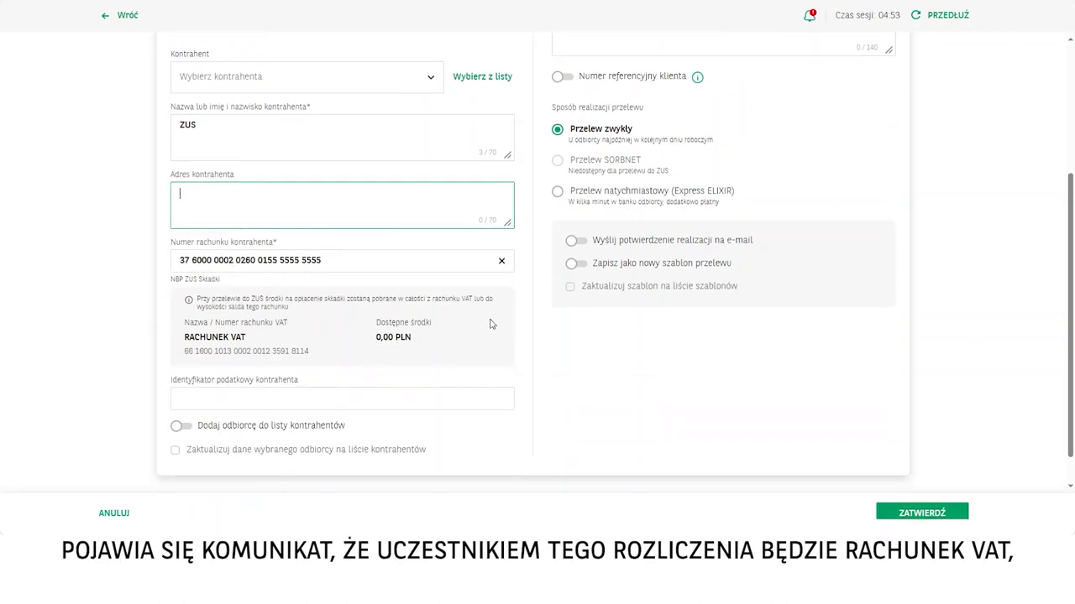
{"action": "scroll", "coordinate": [208, 346], "scroll_direction": "up", "scroll_amount": 2}
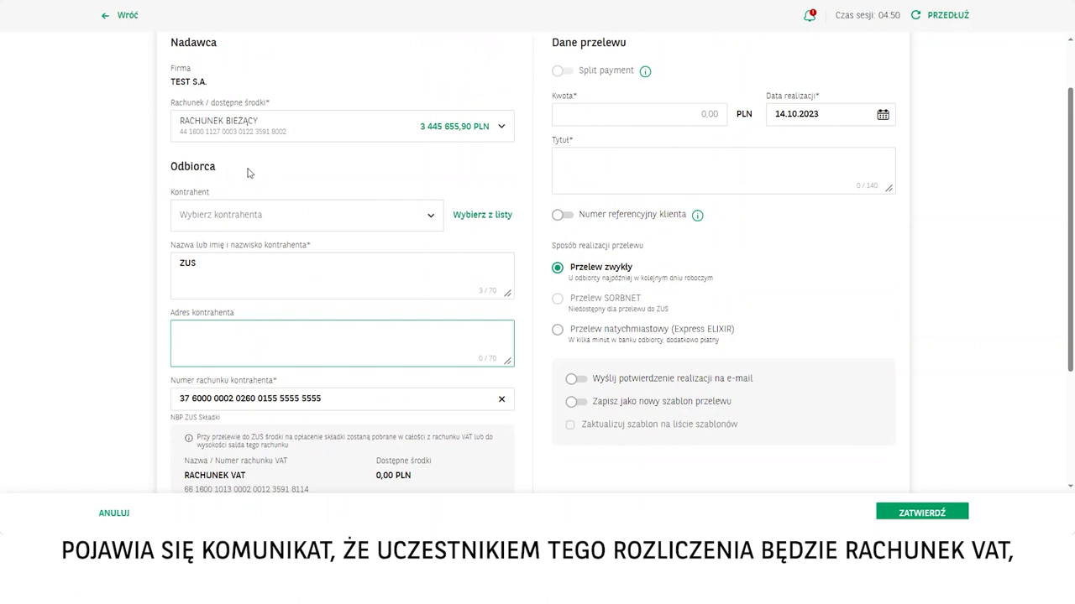
{"action": "scroll", "coordinate": [296, 265], "scroll_direction": "down", "scroll_amount": 1}
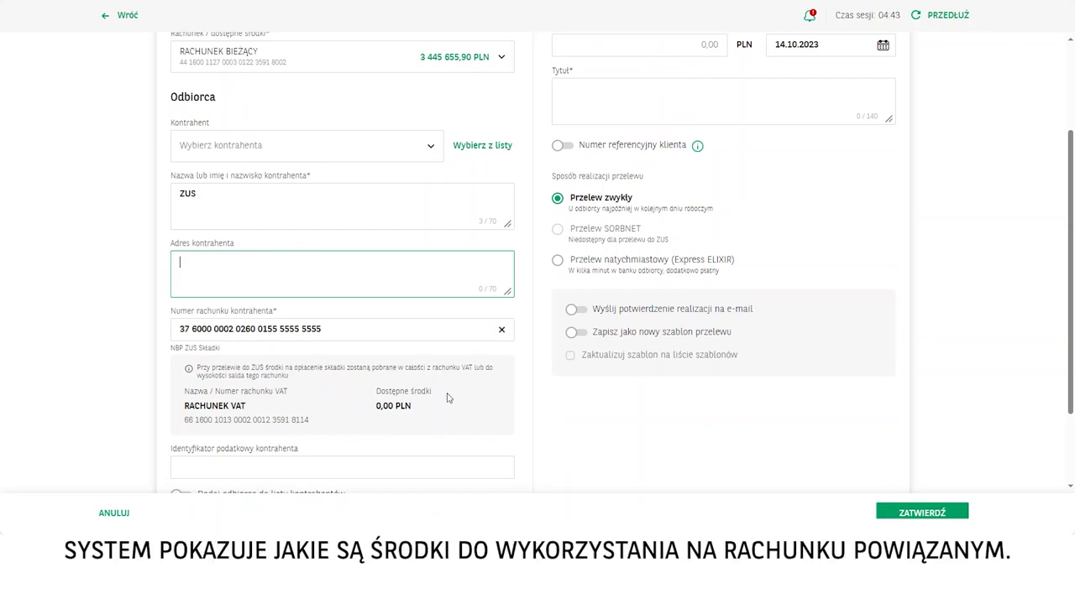
{"action": "scroll", "coordinate": [424, 403], "scroll_direction": "up", "scroll_amount": 2}
{"action": "left_click", "coordinate": [690, 183]}
{"action": "type", "text": "52222"}
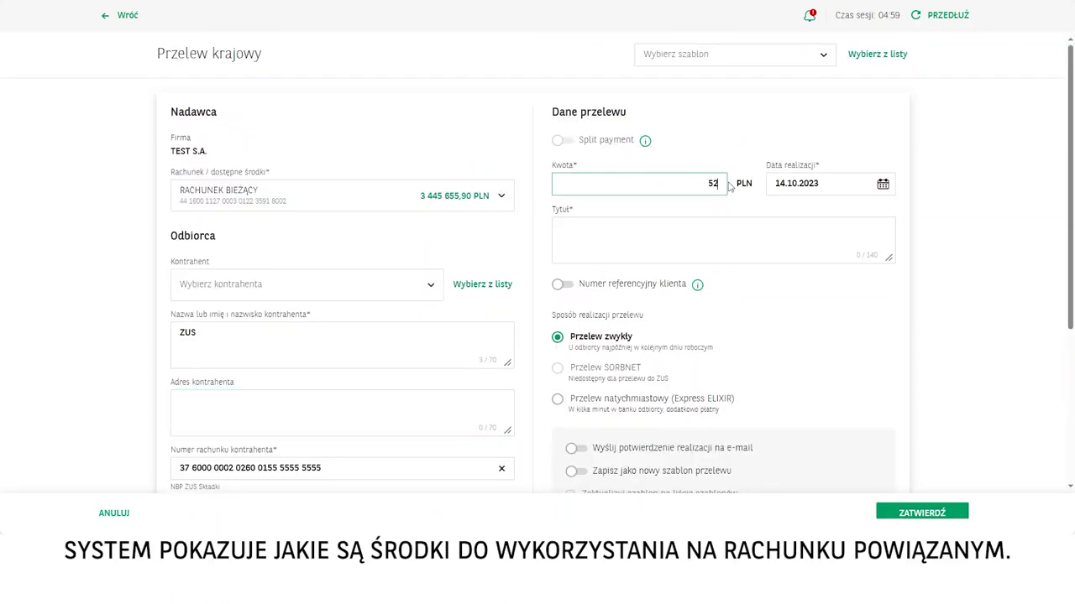
Enter "ubezpiecznie" as the transfer title and approve the form to reach the transfer summary.
{"action": "left_click", "coordinate": [683, 241]}
{"action": "type", "text": "ubezpiecznie"}
{"action": "key", "text": "BackSpace"}
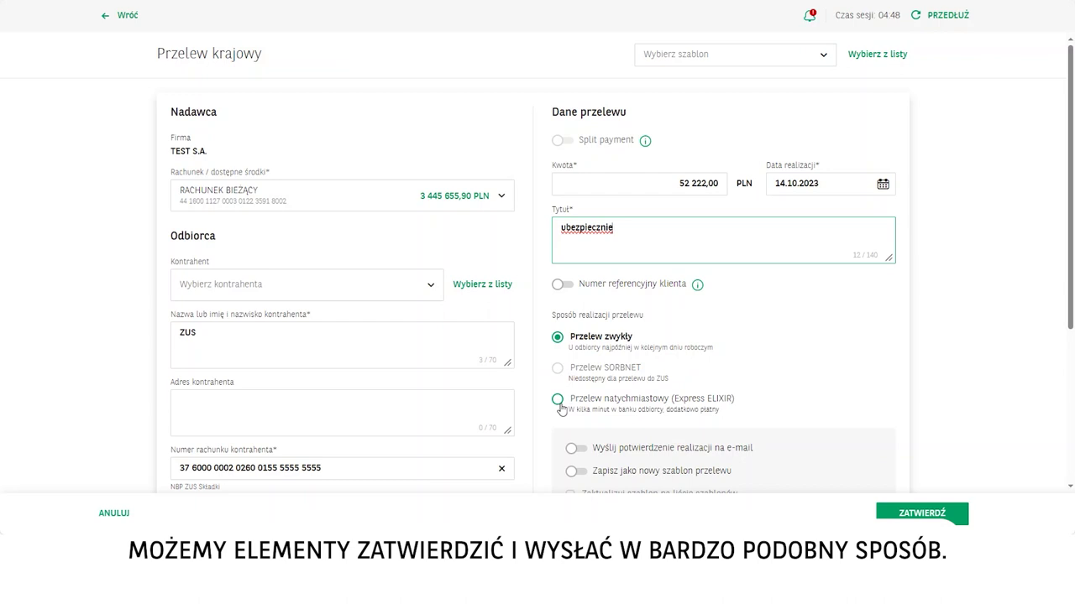
{"action": "scroll", "coordinate": [561, 408], "scroll_direction": "down", "scroll_amount": 2}
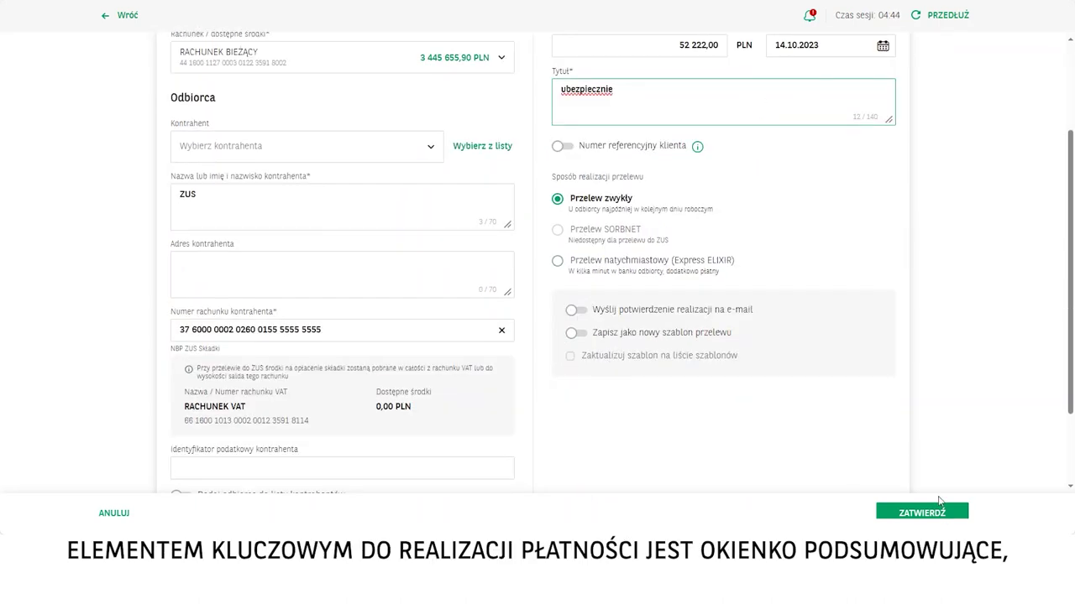
{"action": "left_click", "coordinate": [923, 513]}
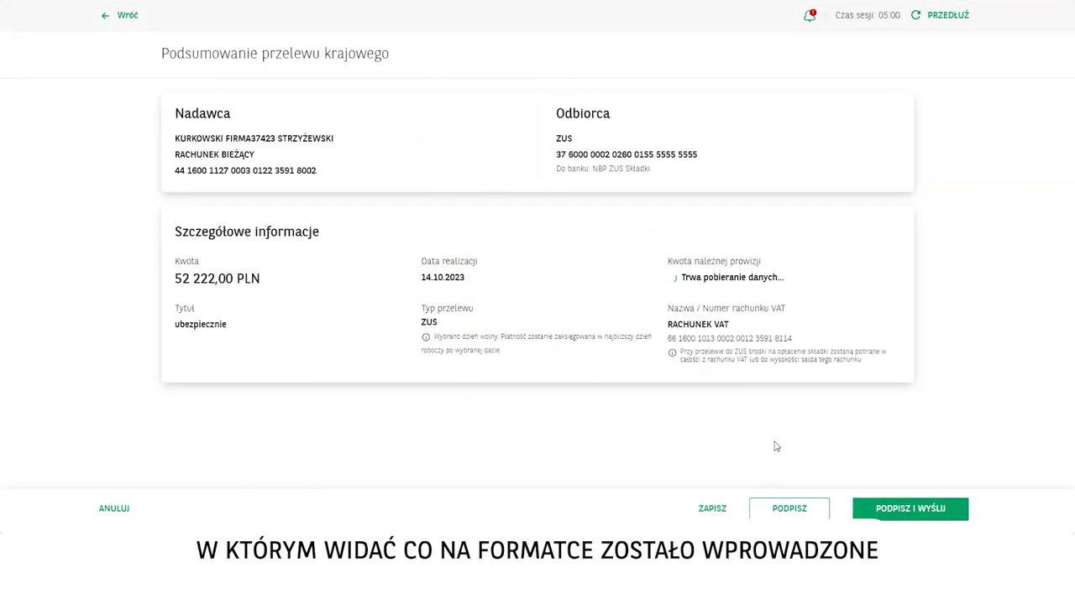